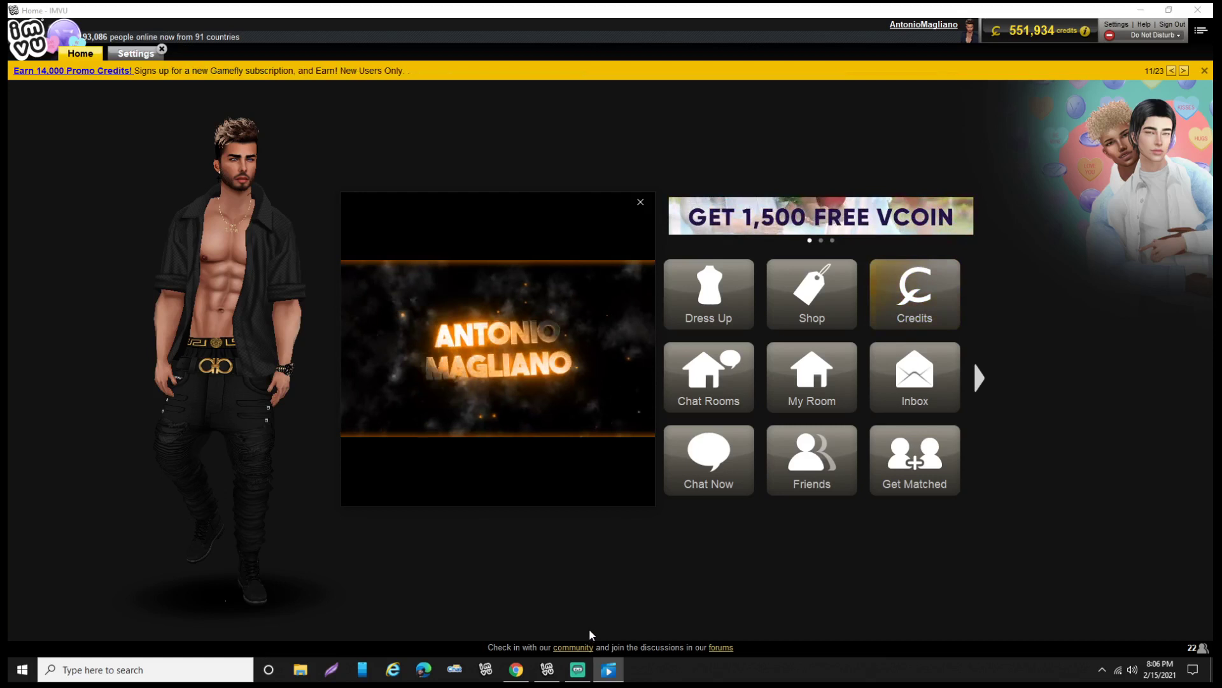
Step: Close the video player popup covering the IMVU Home dashboard
click(639, 211)
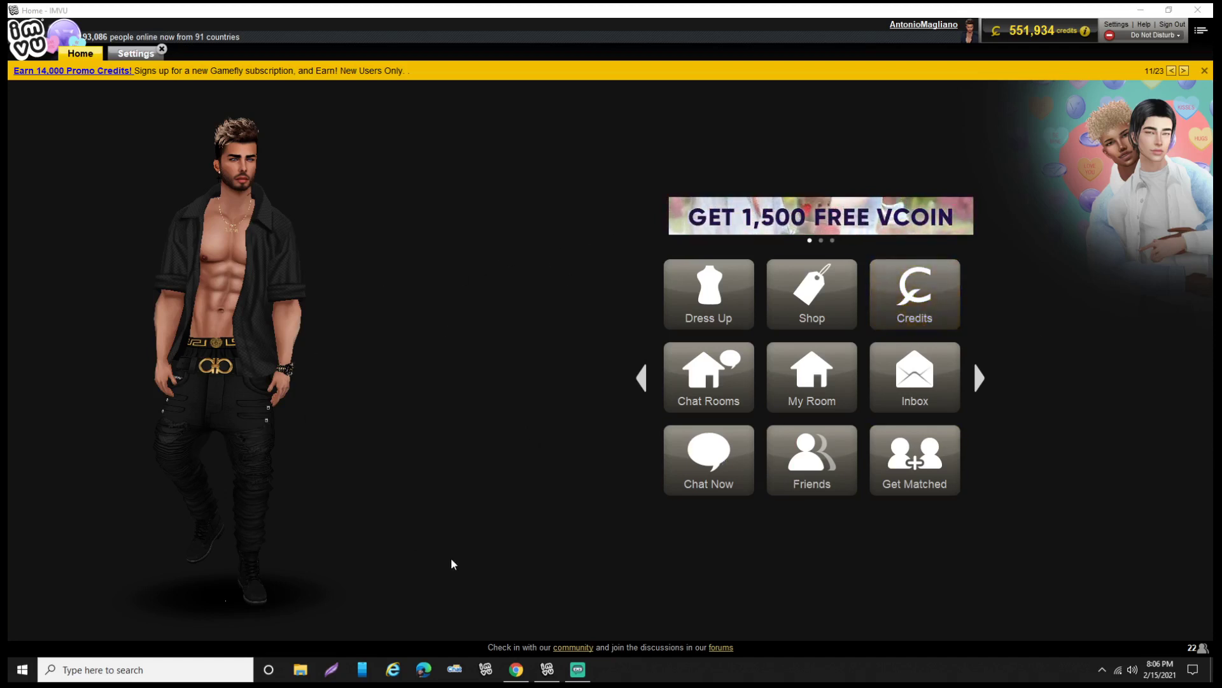
Step: Open Settings on the About IMVU page to see client version 539.8
click(1113, 26)
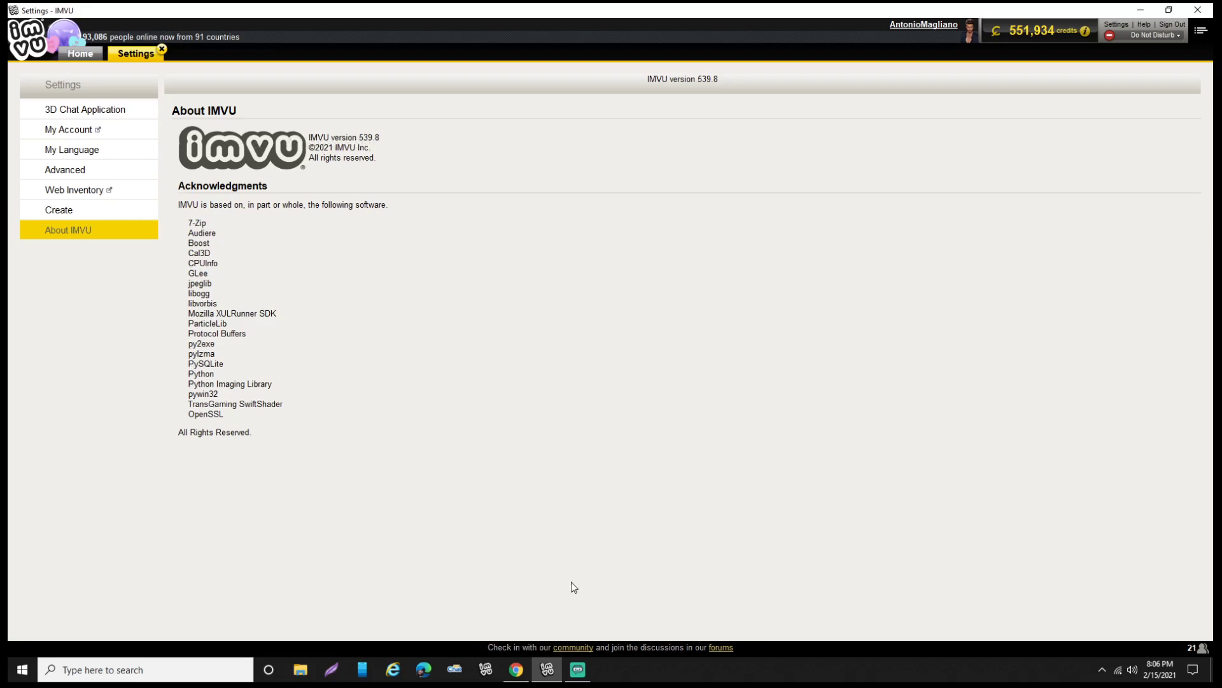
mouse_move(518, 677)
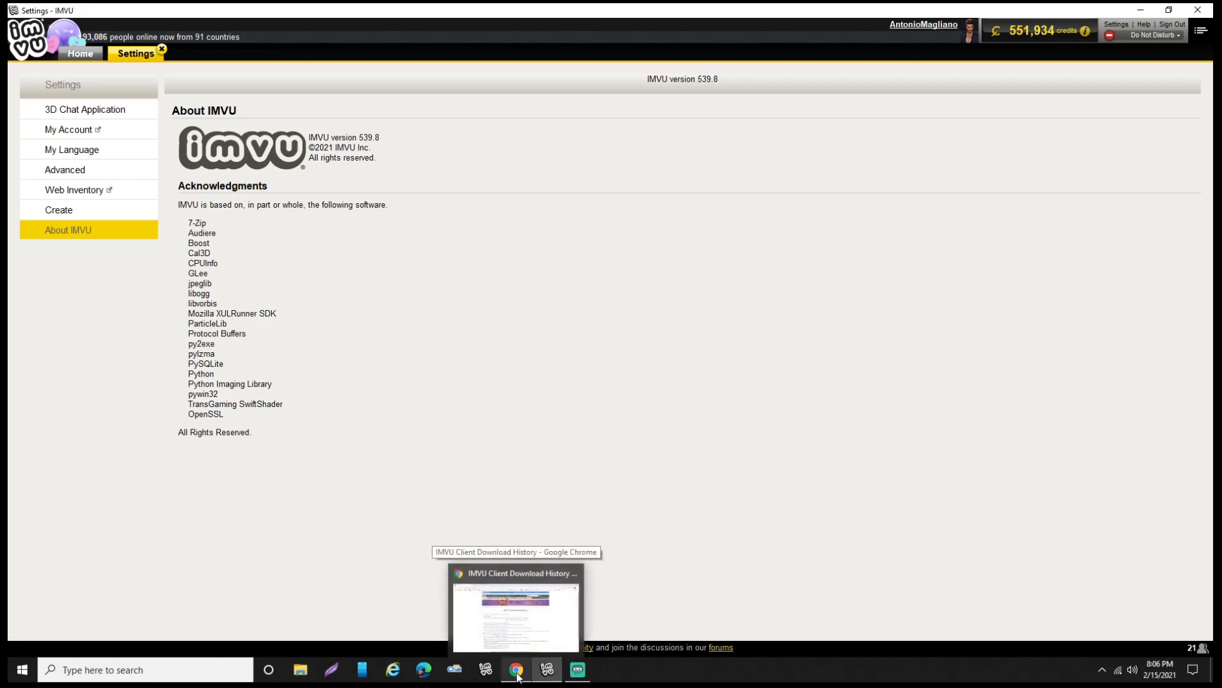
click(517, 676)
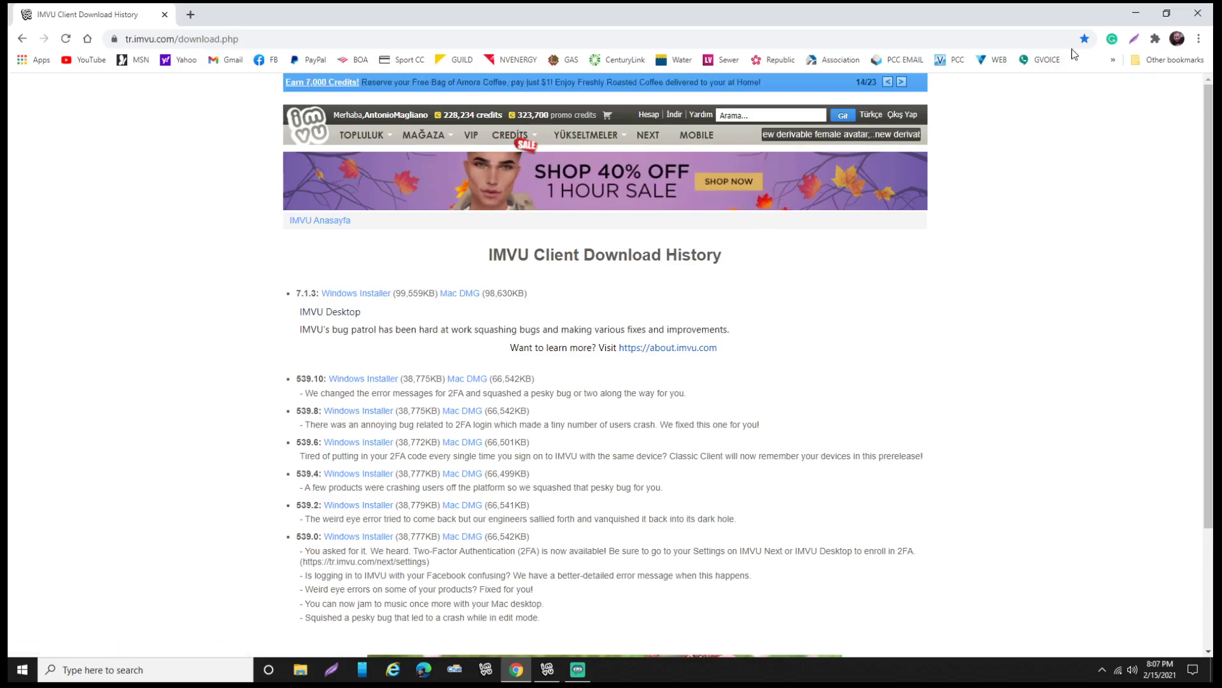
click(1134, 15)
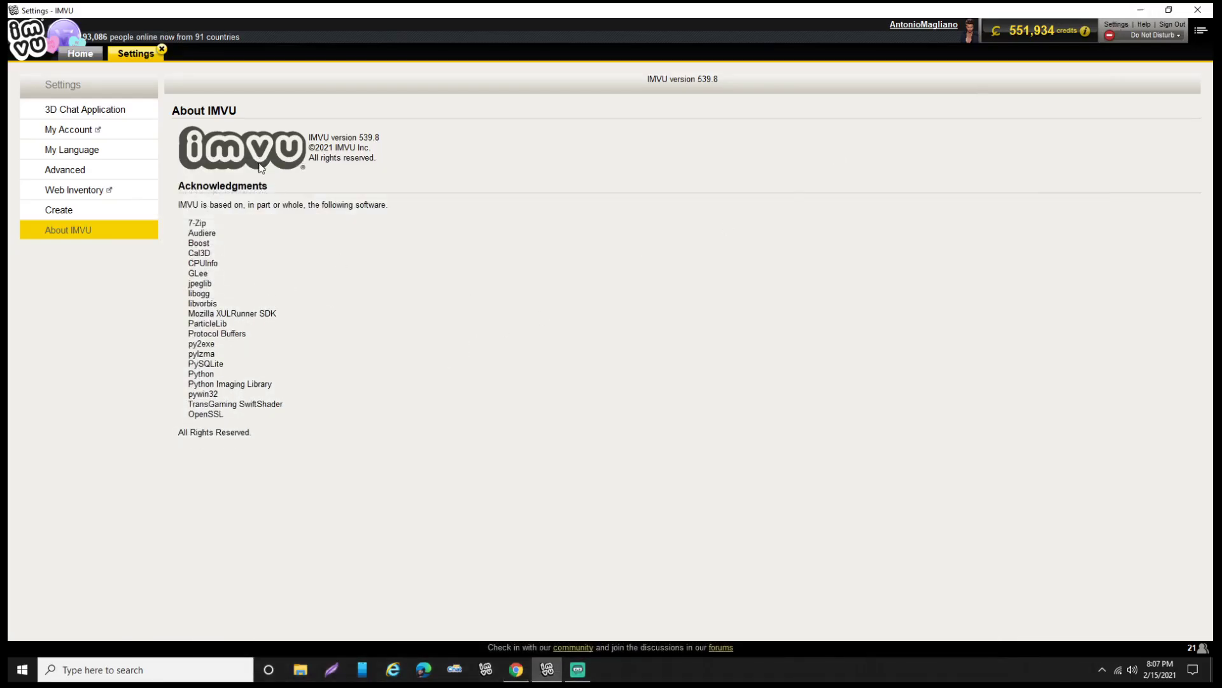
Step: Close the Settings tab to get back to the Home dashboard
click(161, 51)
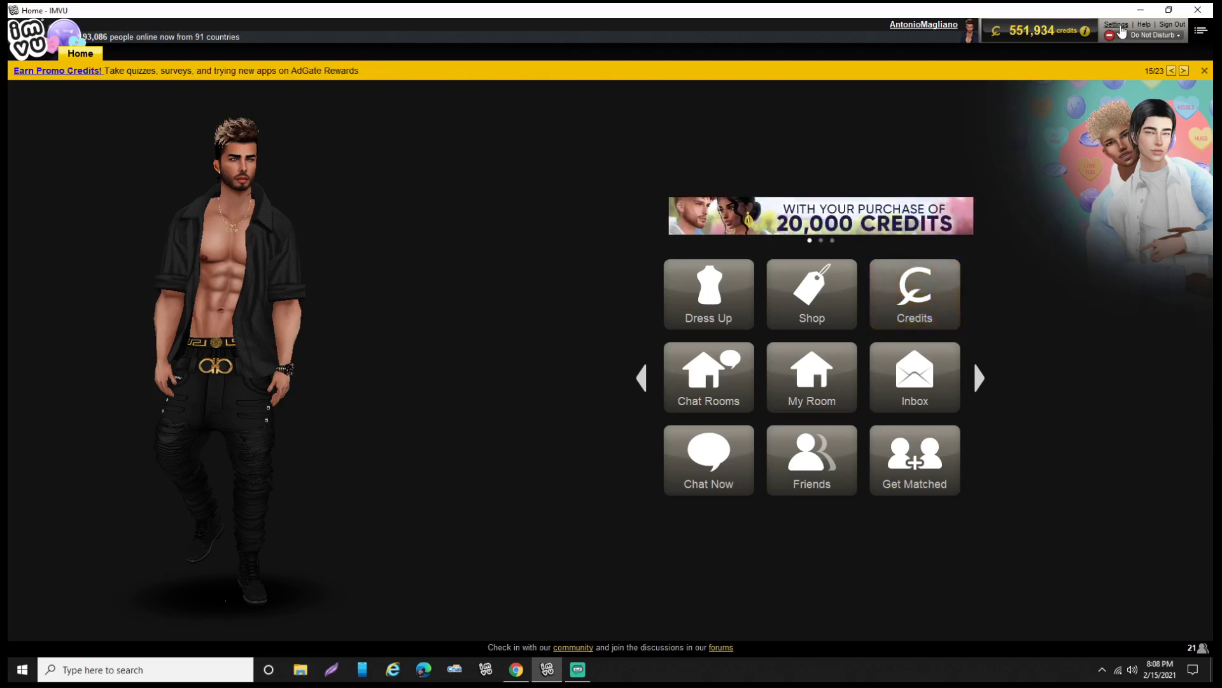
Step: Confirm version 539.8 on About IMVU, then bring up the Chrome download history showing 539.10
click(1116, 24)
click(82, 236)
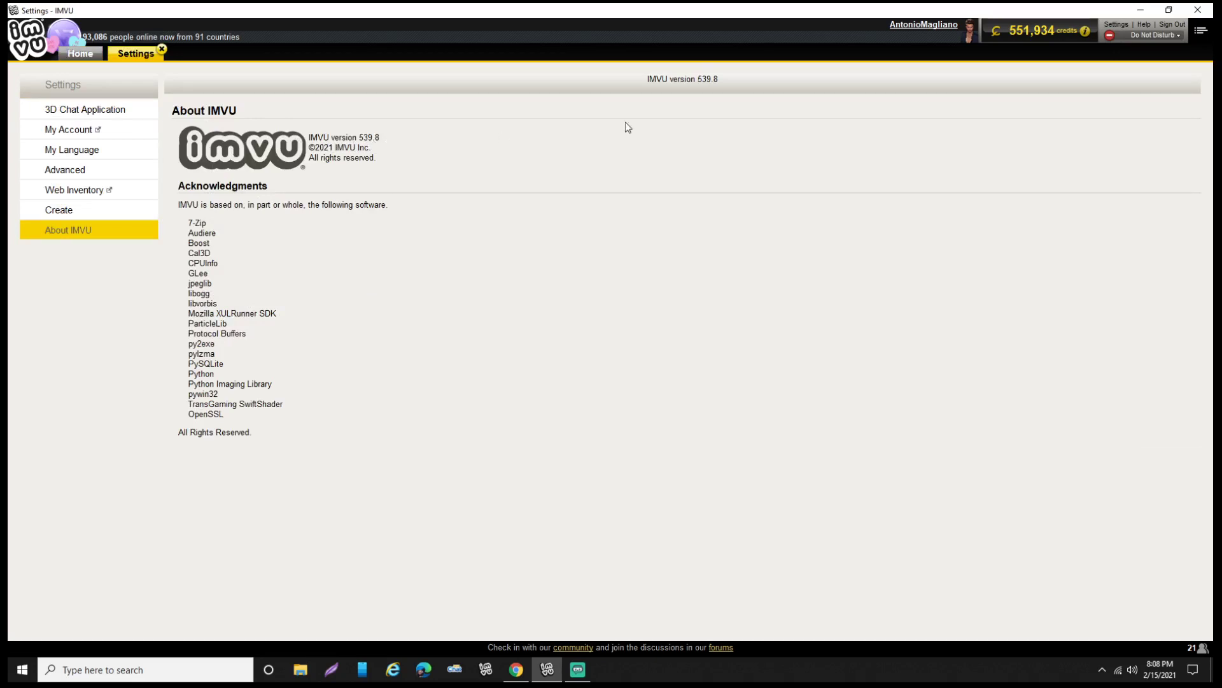
click(516, 669)
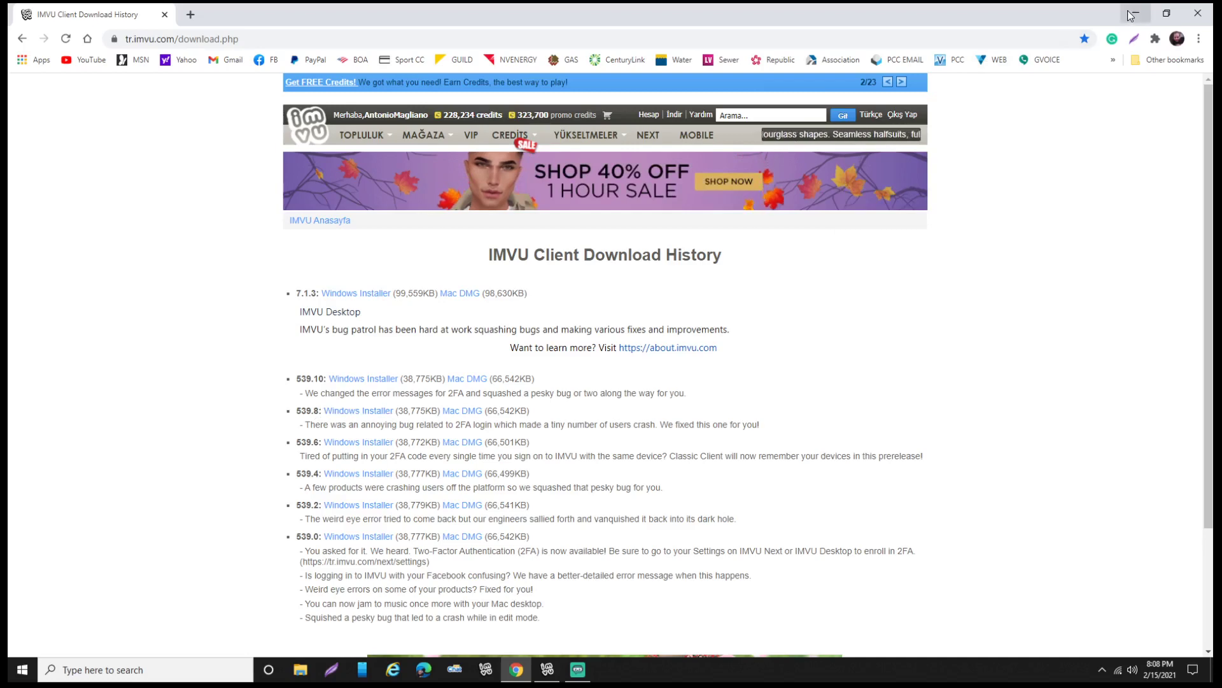
Step: Minimize Chrome so IMVU's About page reporting version 539.8 is in front
click(1136, 13)
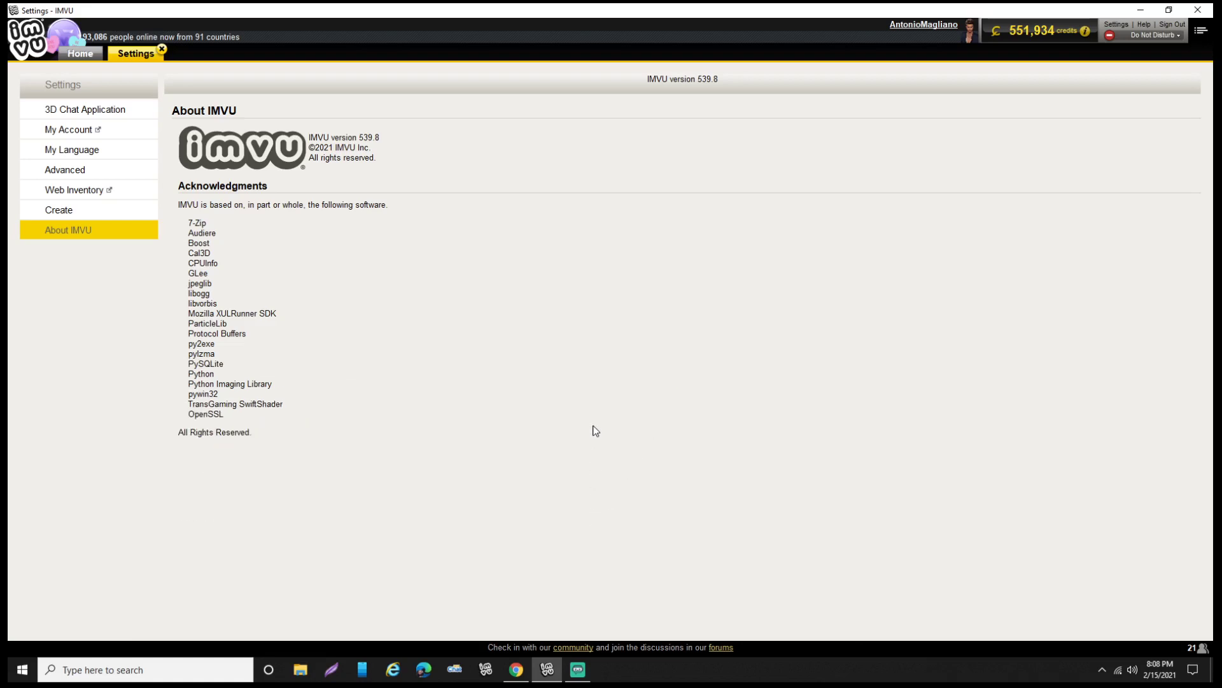
Step: Close the IMVU Settings tab to return to the Home dashboard
click(161, 50)
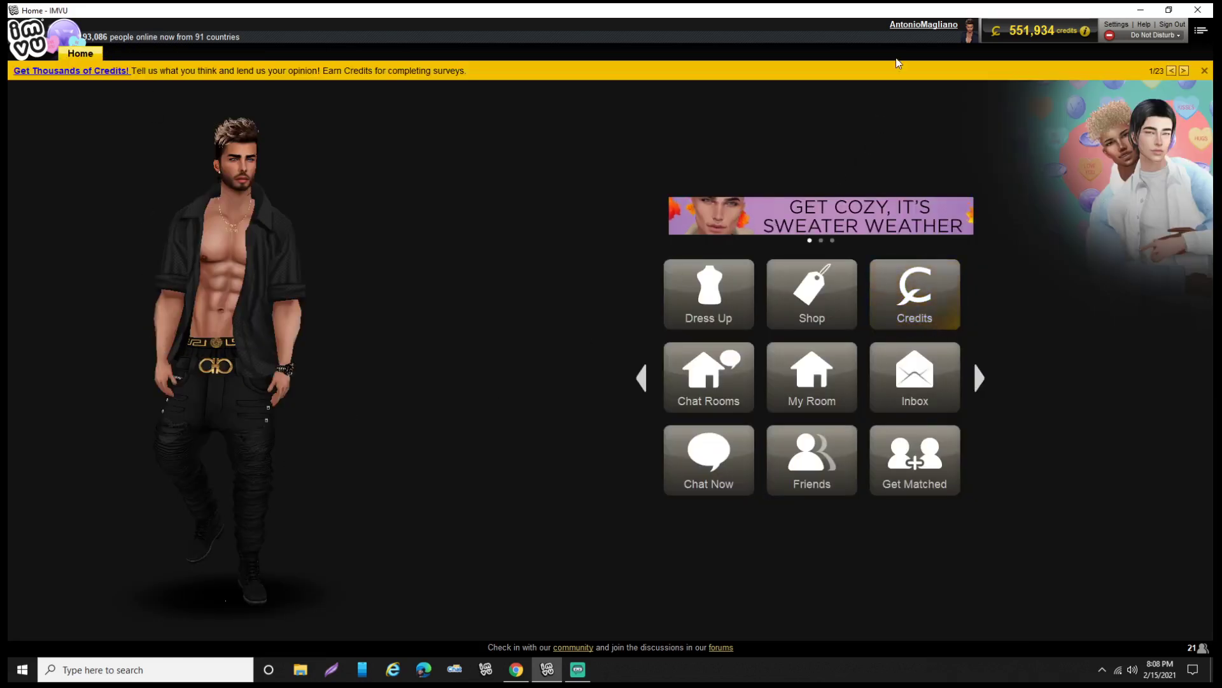